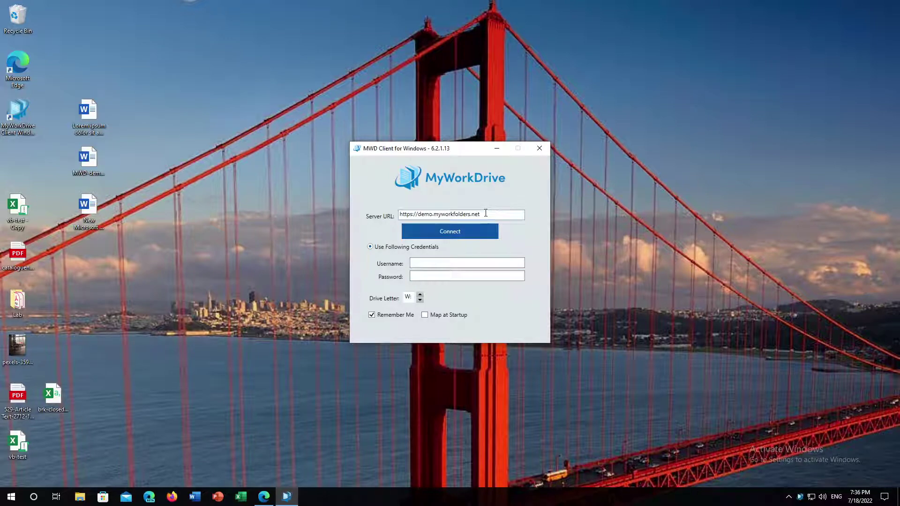
# Replace 'demo' in the Server URL with mwf-scott5 and connect to that server.
pyautogui.moveTo(433, 214); pyautogui.dragTo(418, 214)
pyautogui.write('mwf-scott5')
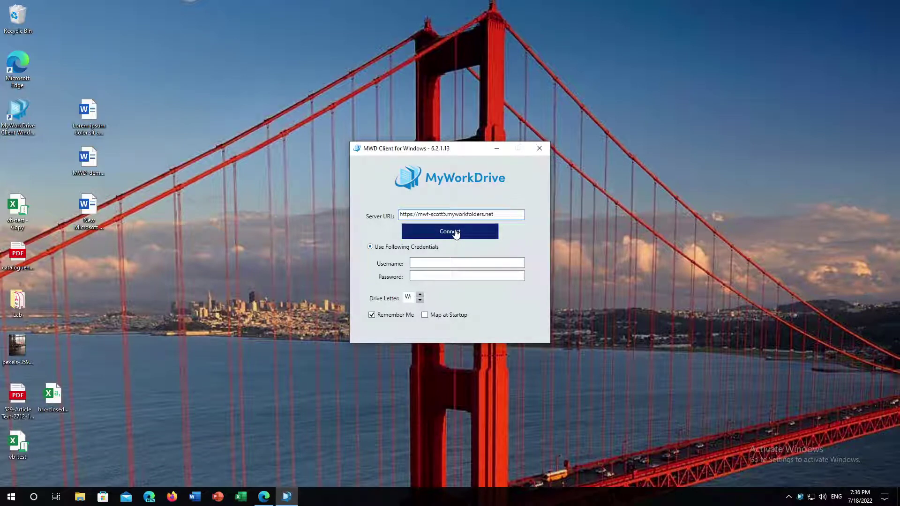
pyautogui.click(455, 233)
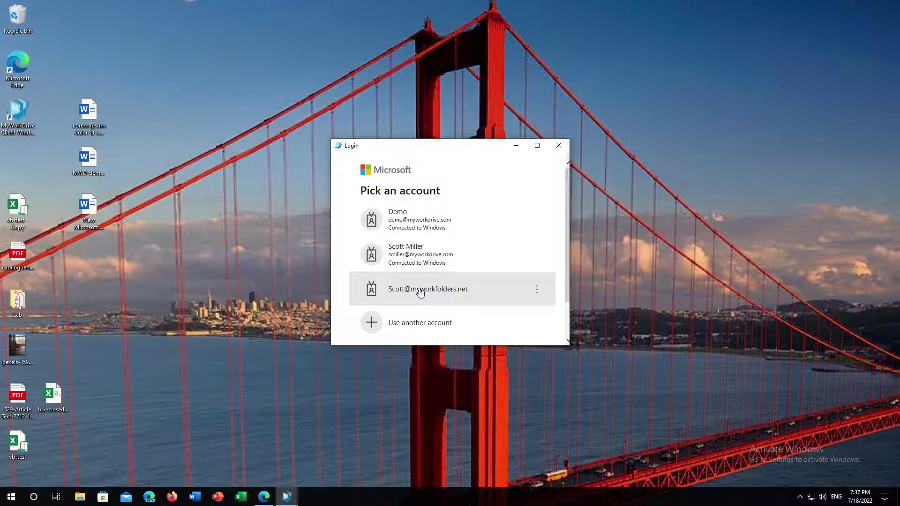
# Sign in with the work account, entering its password.
pyautogui.click(420, 291)
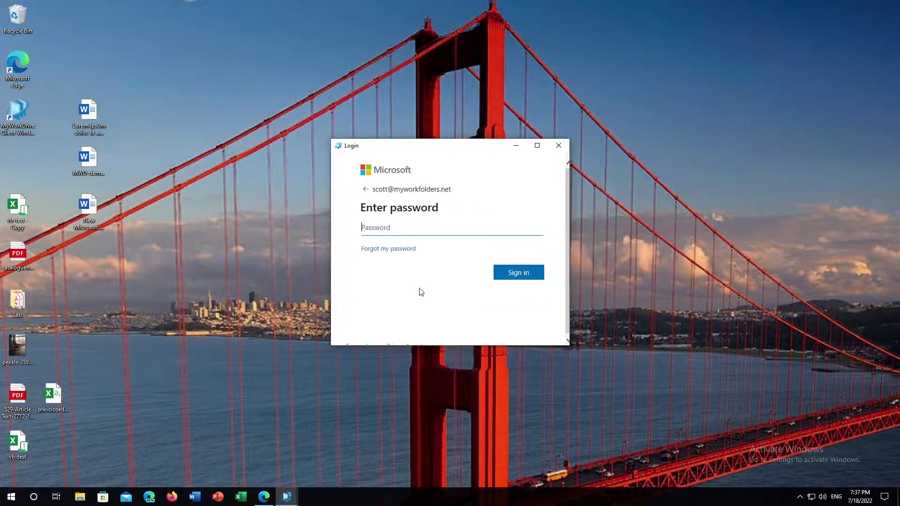
pyautogui.write('******')
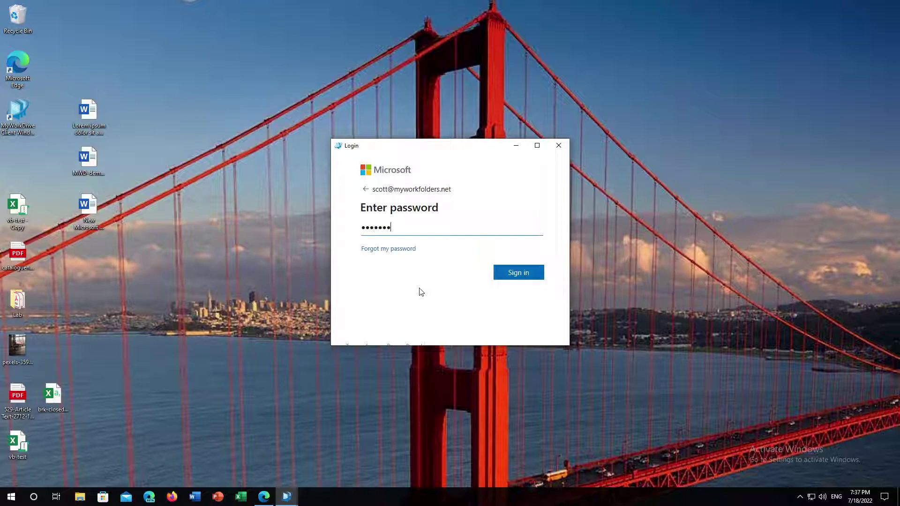
pyautogui.write('*****')
pyautogui.press('Return')
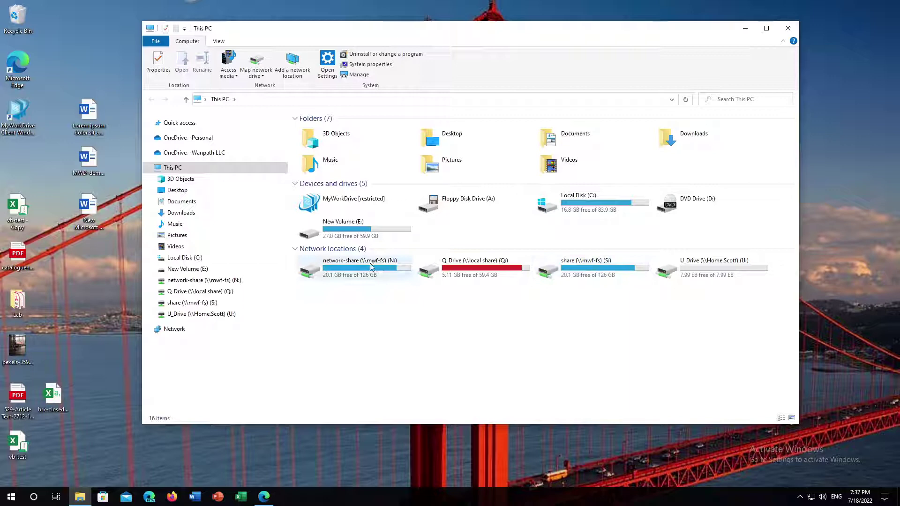
# Open the share (S:) network drive and scroll through its file list.
pyautogui.doubleClick(591, 268)
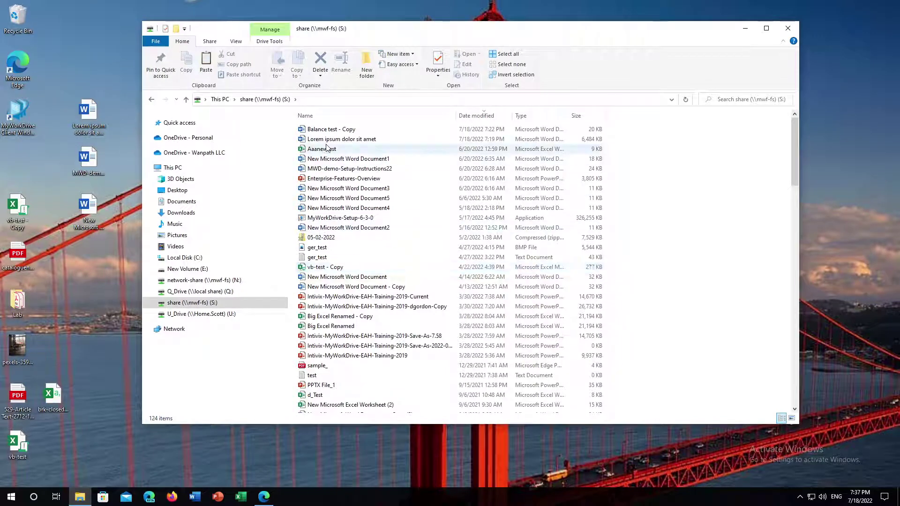
pyautogui.scroll(-4, 365, 304)
pyautogui.scroll(-18, 365, 304)
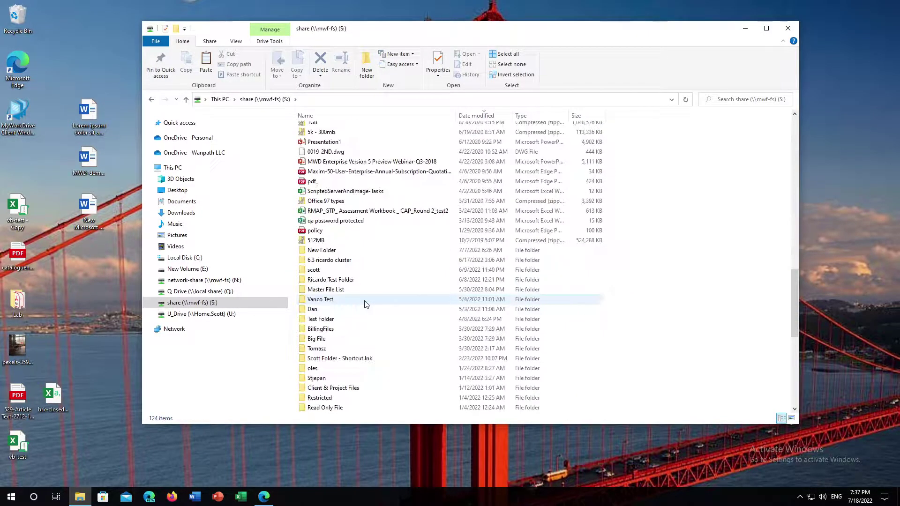
pyautogui.moveTo(800, 332); pyautogui.dragTo(795, 162)
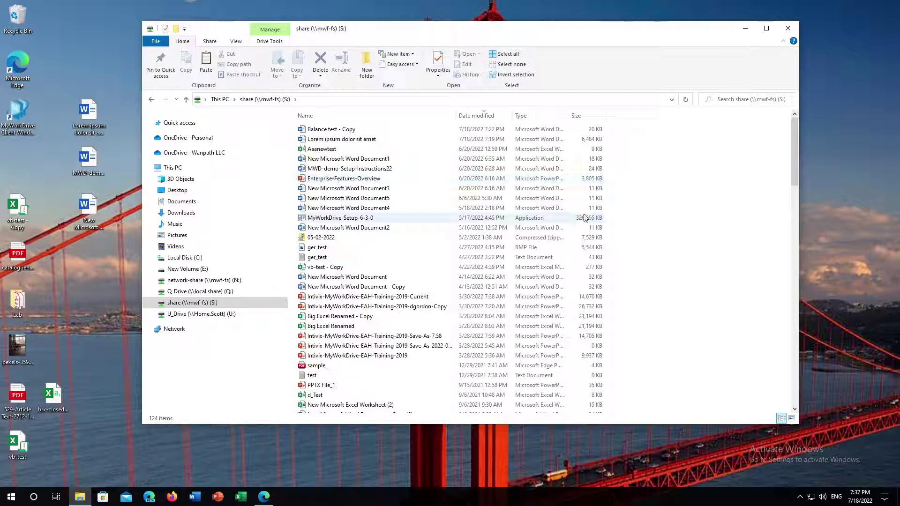
# Copy the desktop's Lorem ipsum dolor sit amet1 document into share (S:).
pyautogui.rightClick(664, 221)
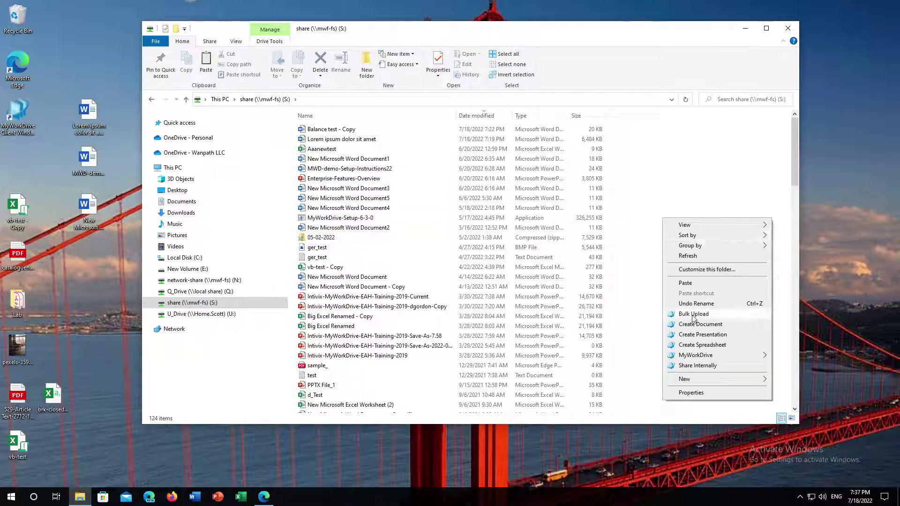
pyautogui.moveTo(695, 380)
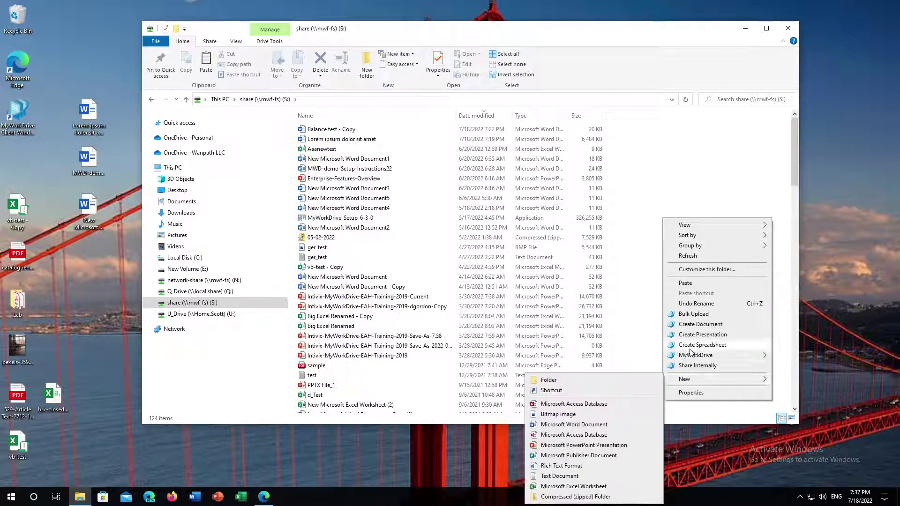
pyautogui.click(650, 145)
pyautogui.moveTo(639, 127); pyautogui.dragTo(586, 203)
pyautogui.click(696, 187)
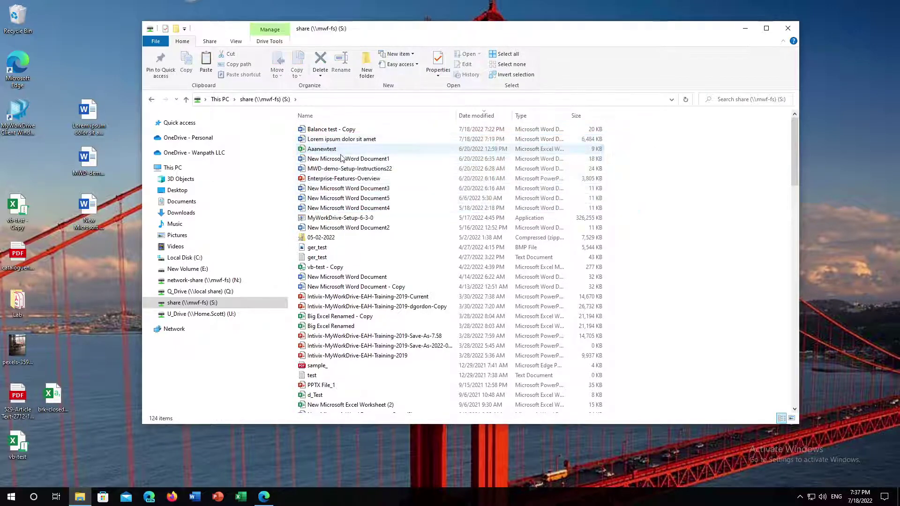
pyautogui.moveTo(88, 116); pyautogui.dragTo(647, 181)
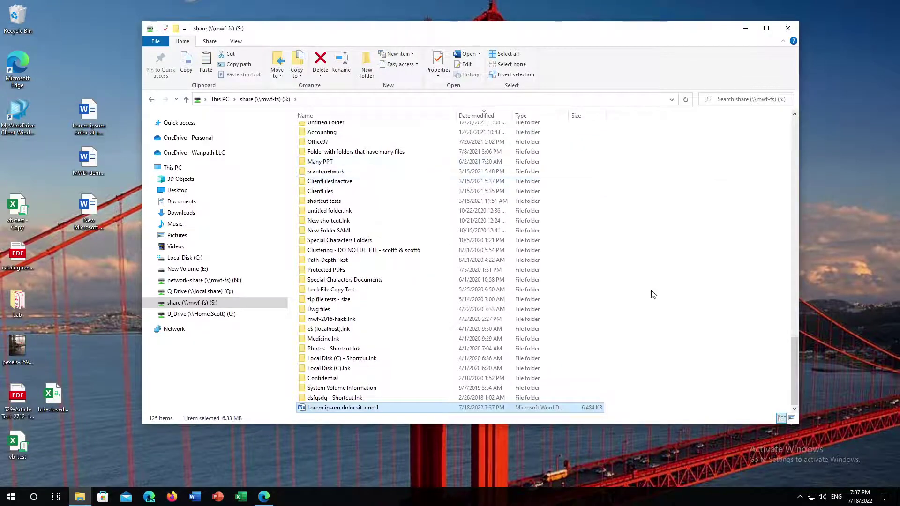
# Drag Balance test - Copy from the top of share (S:) onto the desktop.
pyautogui.moveTo(797, 395); pyautogui.dragTo(832, 134)
pyautogui.moveTo(318, 130); pyautogui.dragTo(92, 51)
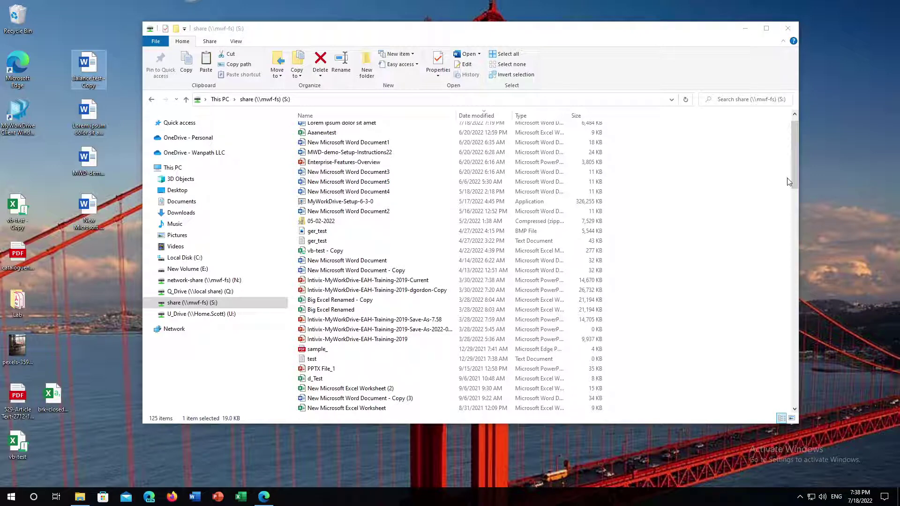
pyautogui.moveTo(791, 184); pyautogui.dragTo(790, 167)
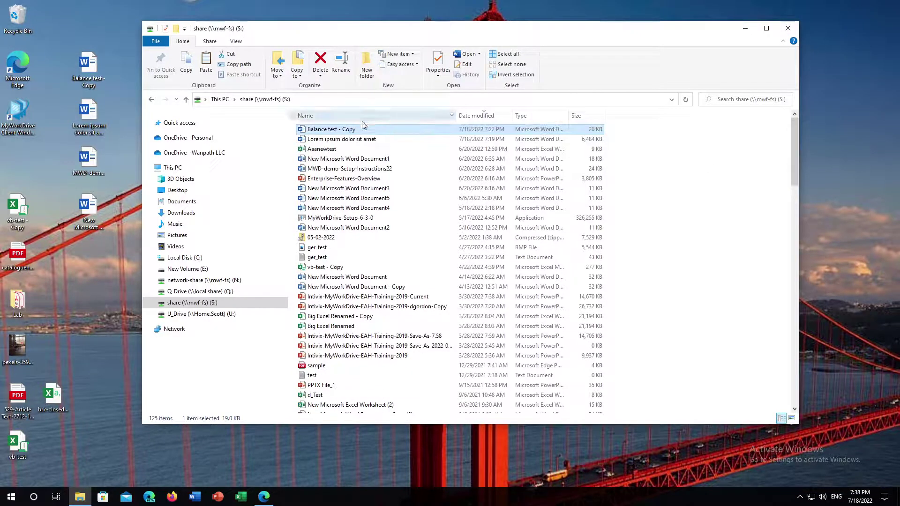
# Insert '071822 spm' as a new first line in Balance test - Copy, then close Word.
pyautogui.doubleClick(337, 129)
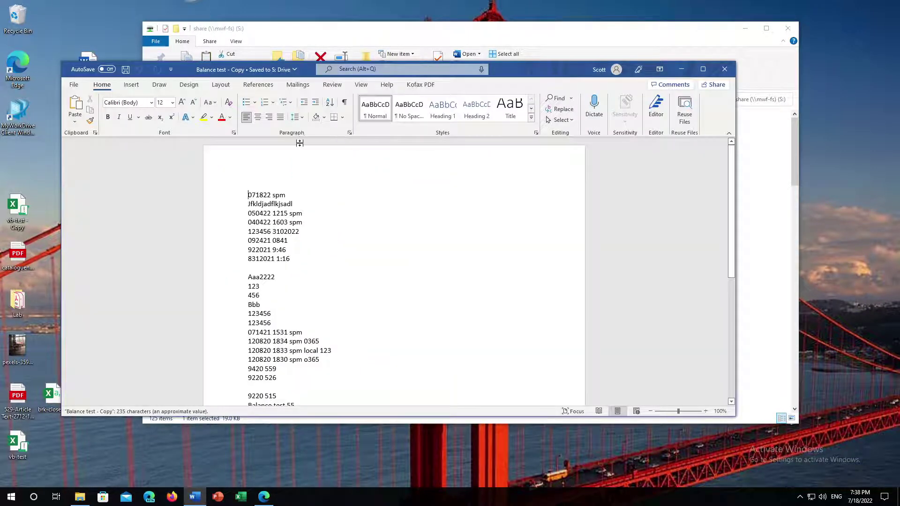
pyautogui.press('Return')
pyautogui.press('Up')
pyautogui.write('07')
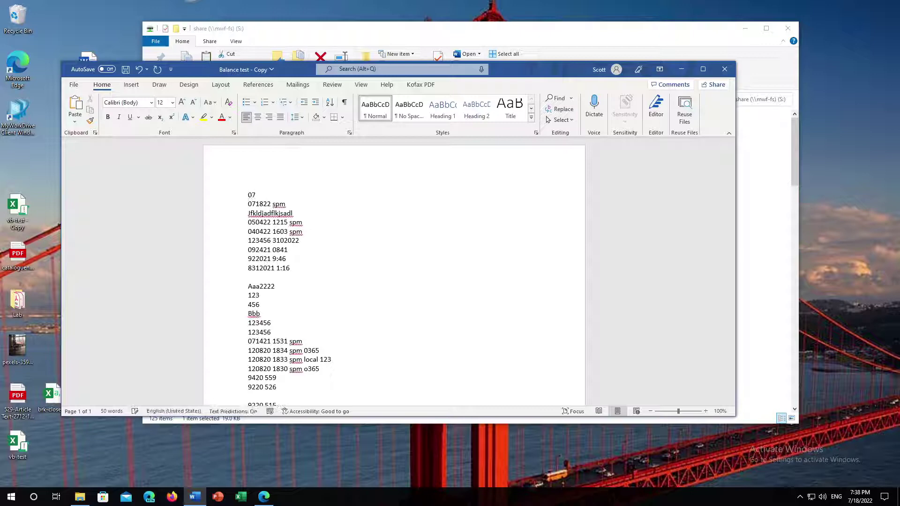
pyautogui.write('1822 spm')
pyautogui.click(729, 74)
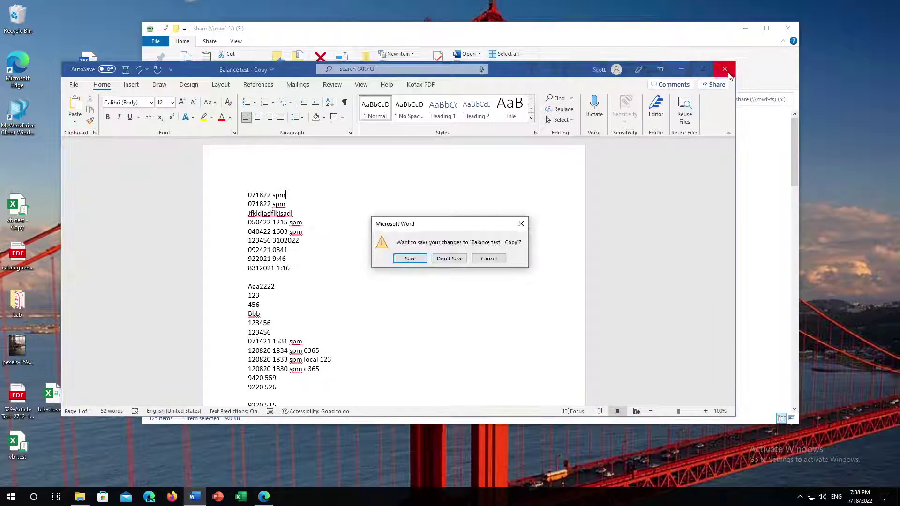
pyautogui.press('Escape')
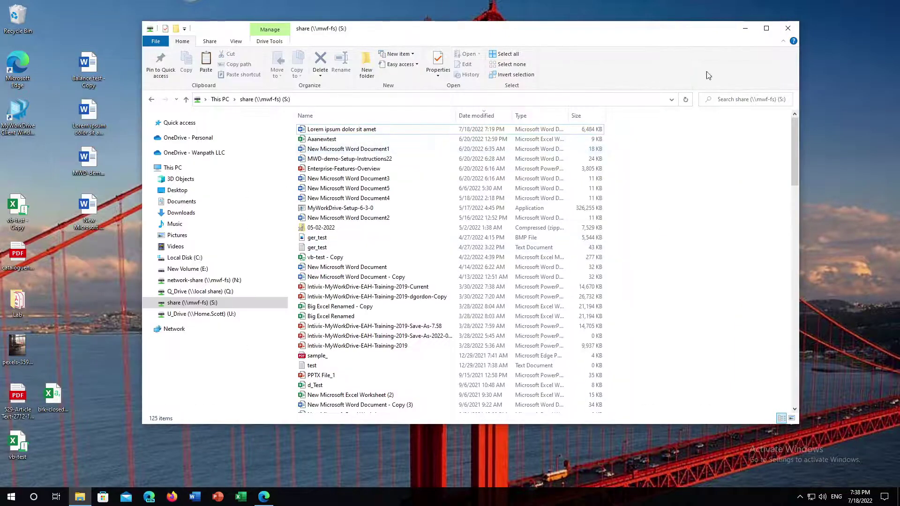
# Go to This PC and open the local share [restricted] folder on Q_Drive (\\local share) (Q:).
pyautogui.click(220, 99)
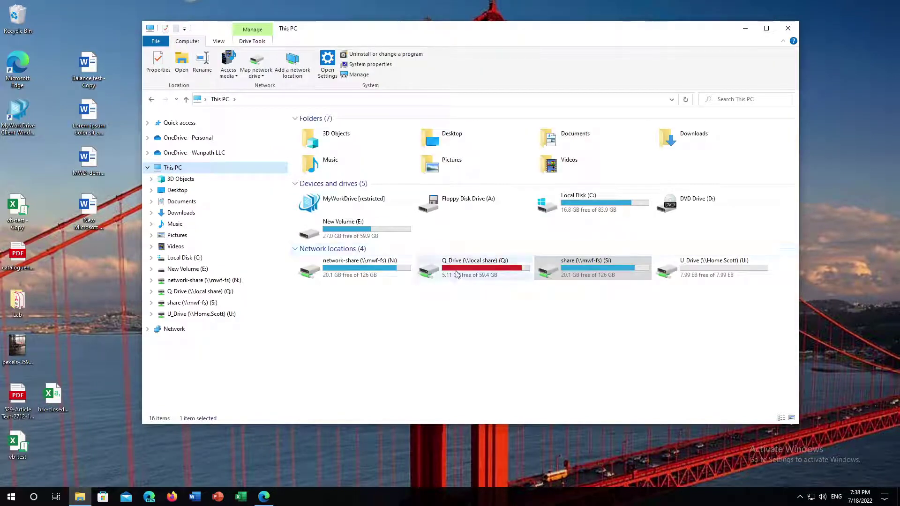
pyautogui.doubleClick(474, 273)
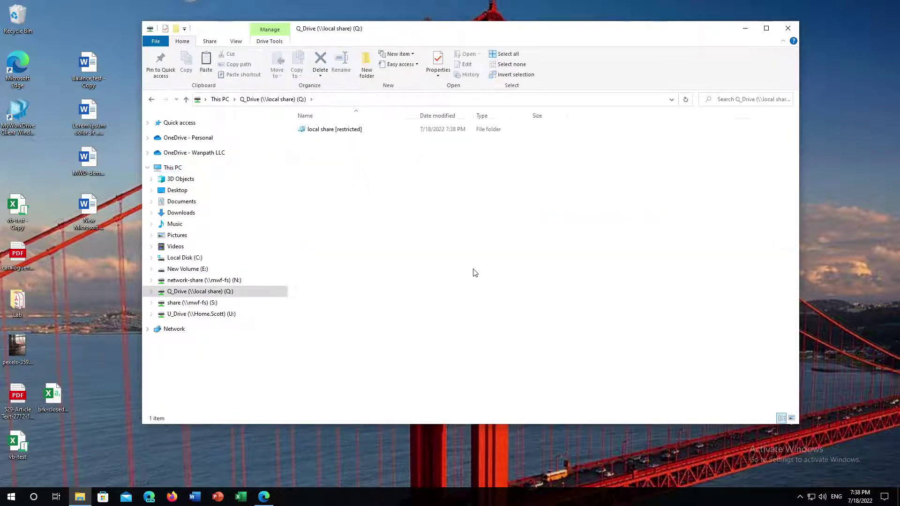
pyautogui.doubleClick(338, 133)
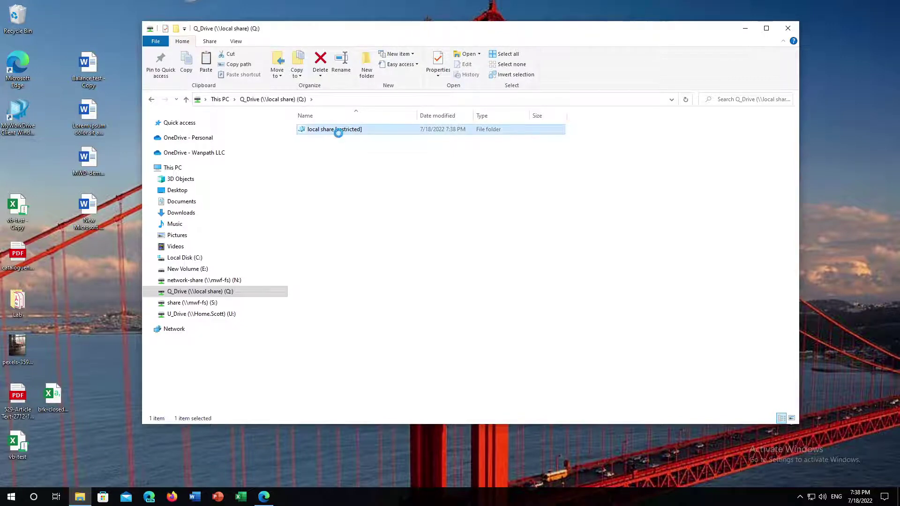
pyautogui.click(313, 161)
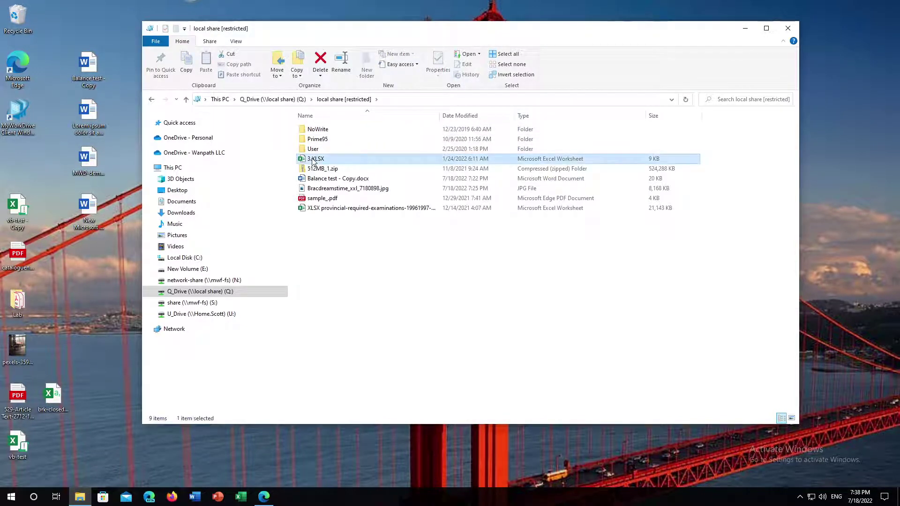
pyautogui.moveTo(313, 161); pyautogui.dragTo(340, 176)
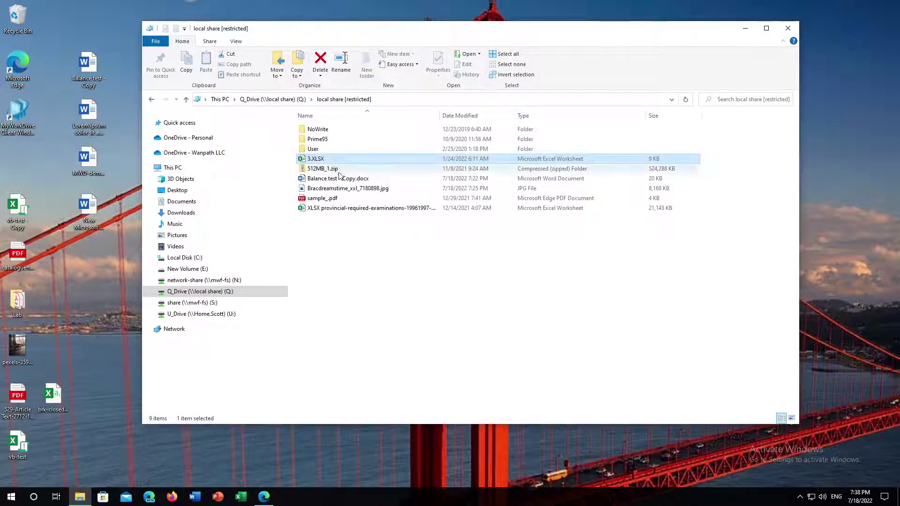
pyautogui.rightClick(341, 256)
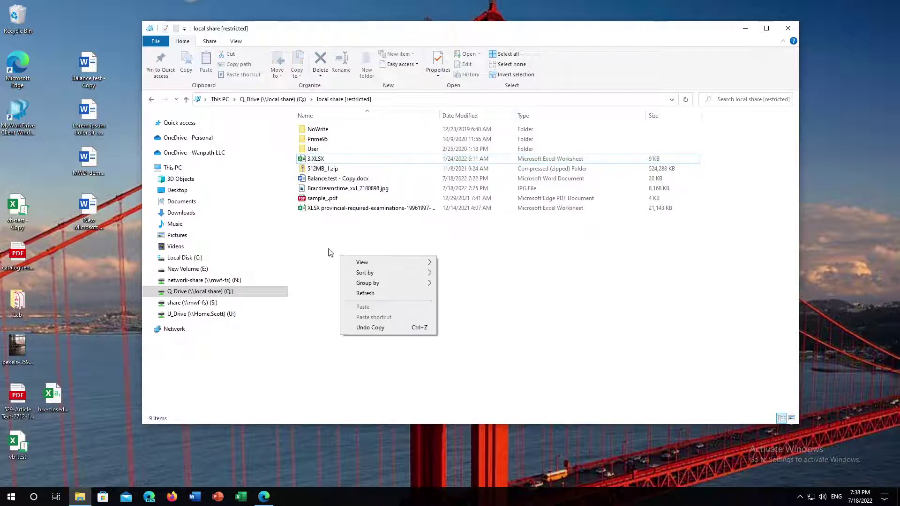
pyautogui.click(473, 295)
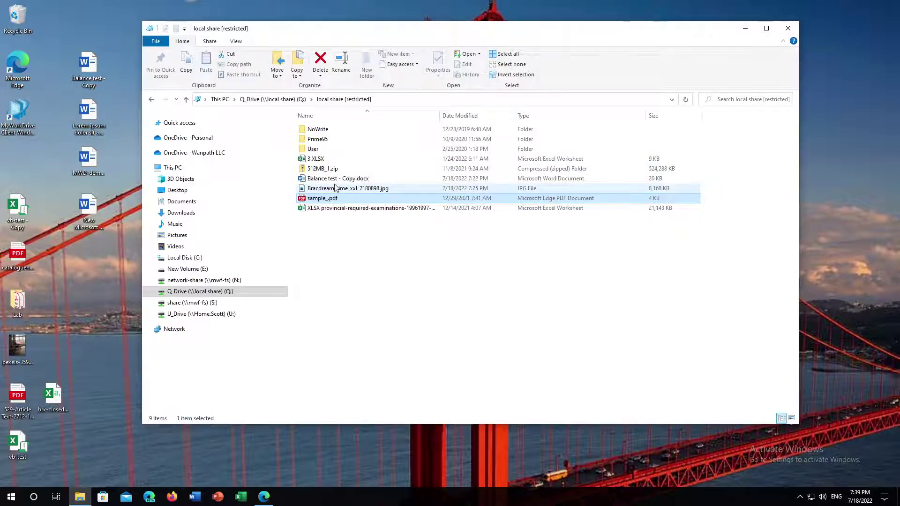
# View Bracdreamstime_xxl_7180898.jpg in the web viewer and scroll down the image.
pyautogui.doubleClick(336, 188)
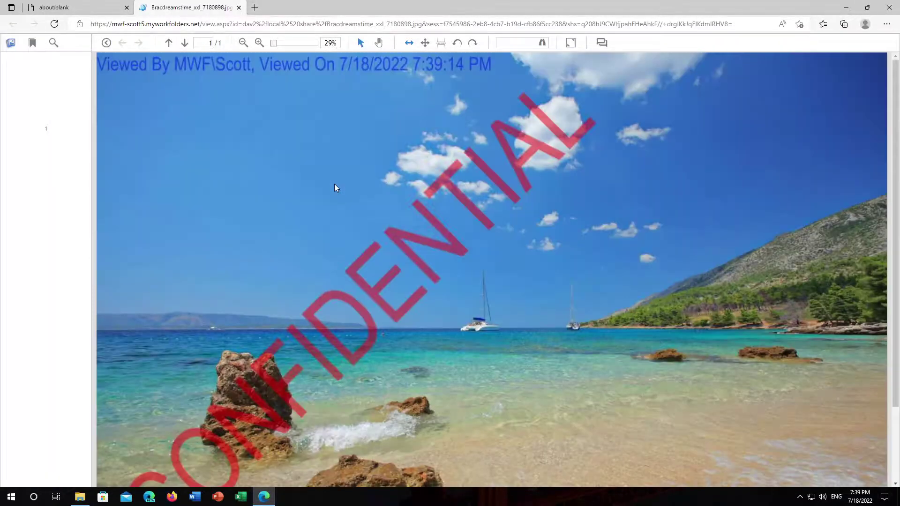
pyautogui.scroll(-2, 422, 218)
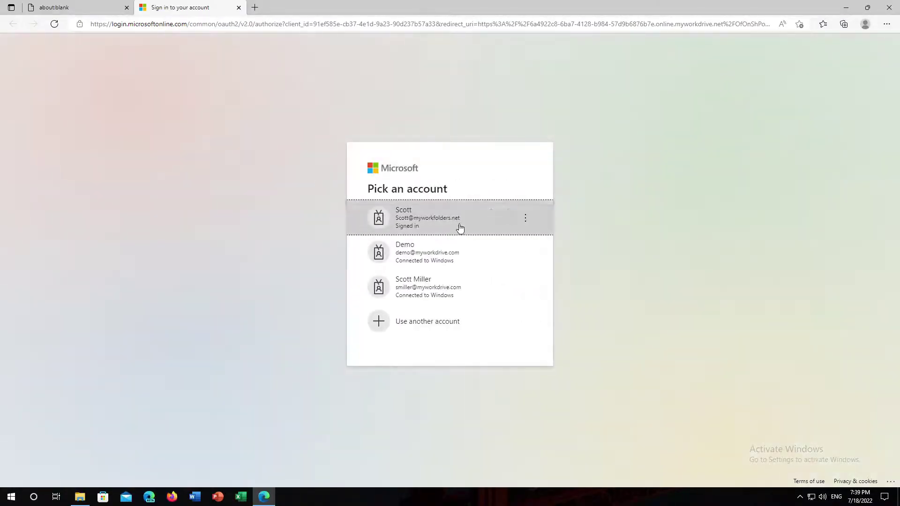
# Sign in with the work account and type '071822 spm' as a new first line in Word Online.
pyautogui.click(440, 217)
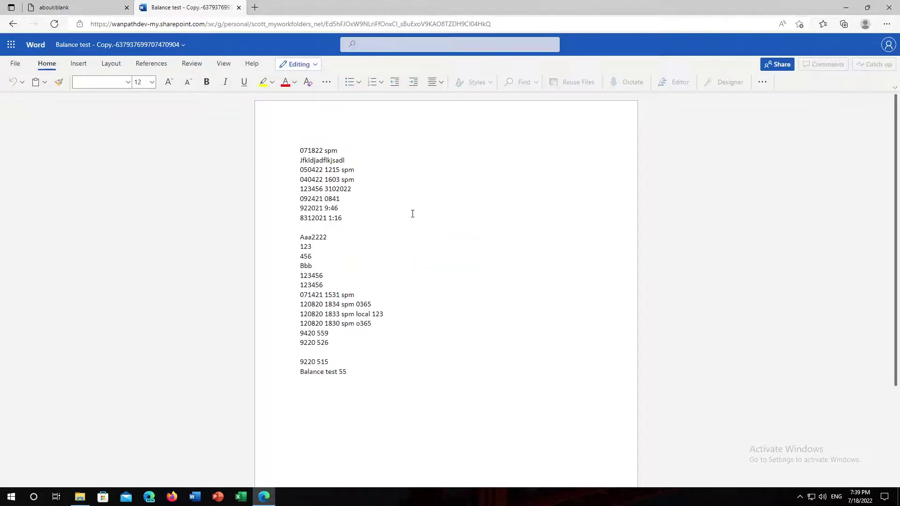
pyautogui.press('Return')
pyautogui.press('Up')
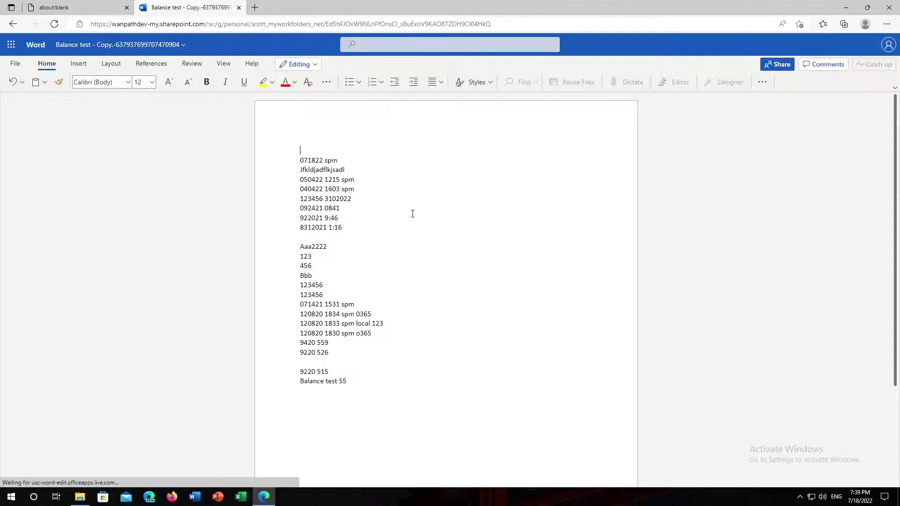
pyautogui.write('071822 spm')
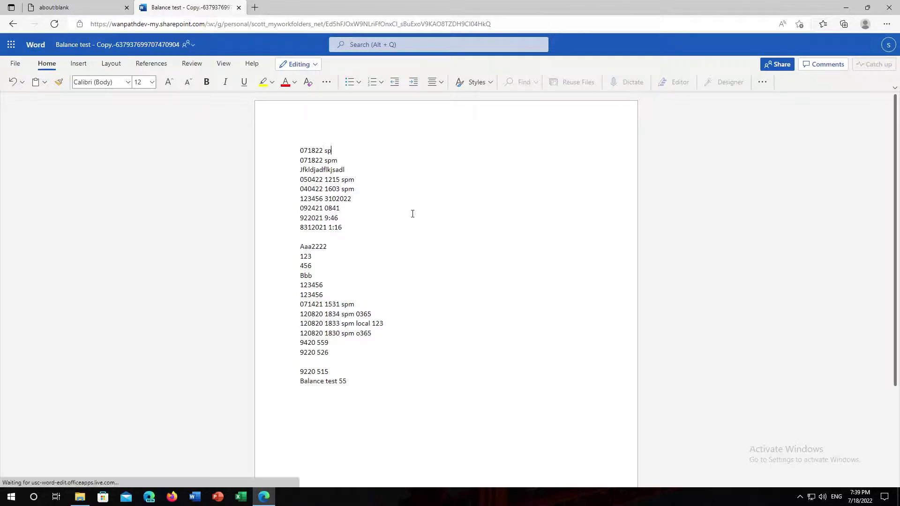